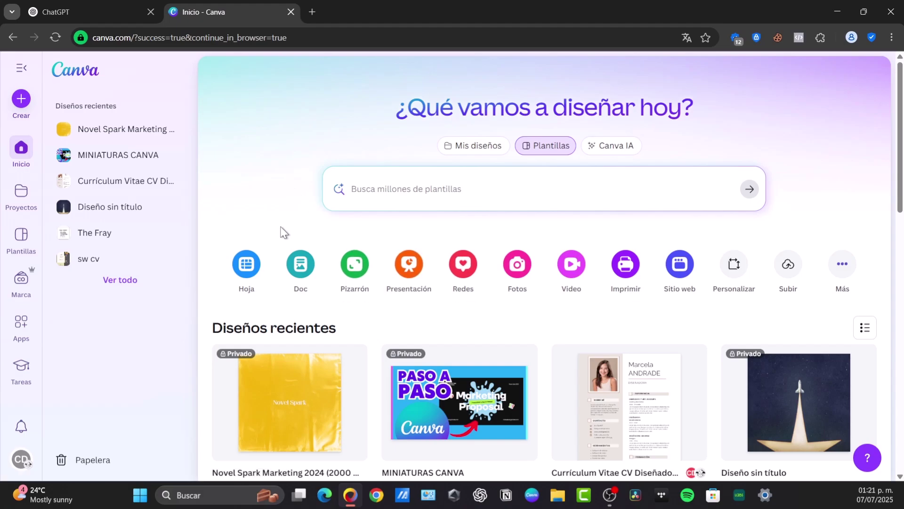
# Search 'extension chrome' in a new tab, open the Chrome Web Store result, then return to ChatGPT.
pyautogui.click(121, 9)
pyautogui.click(312, 12)
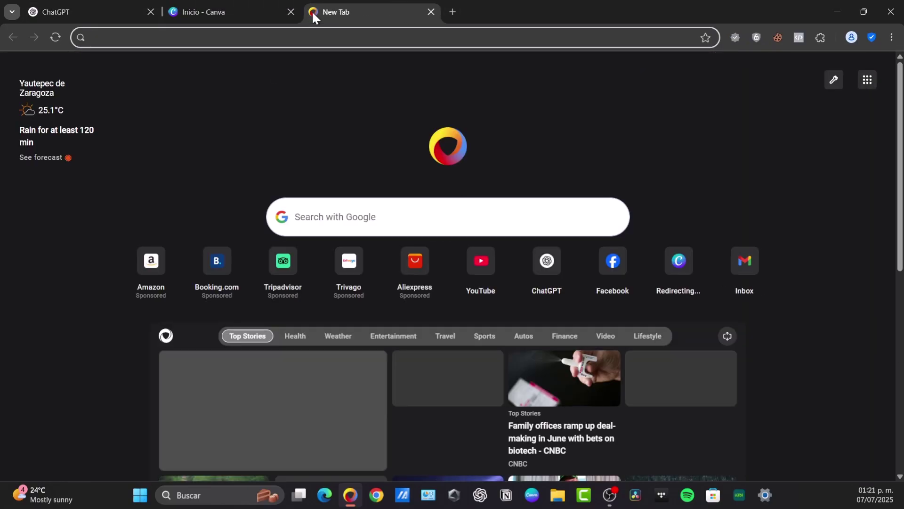
pyautogui.write('extension chrome')
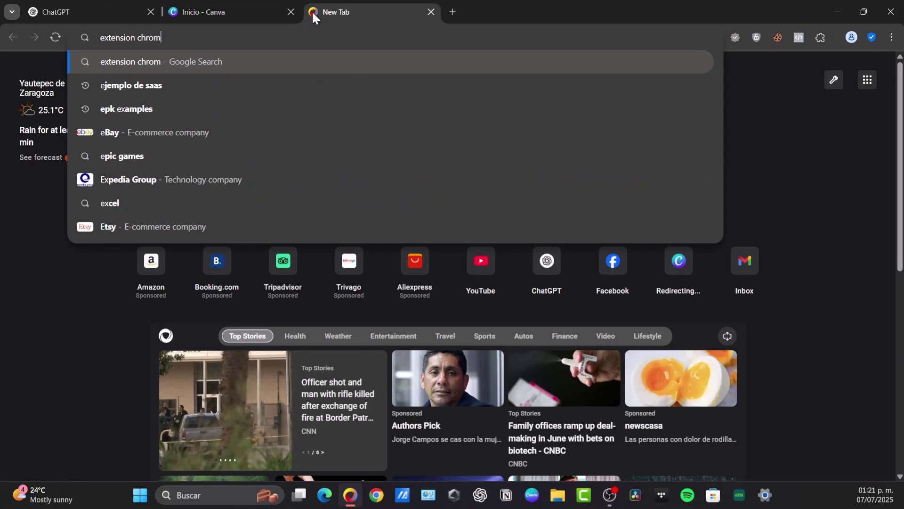
pyautogui.press('Return')
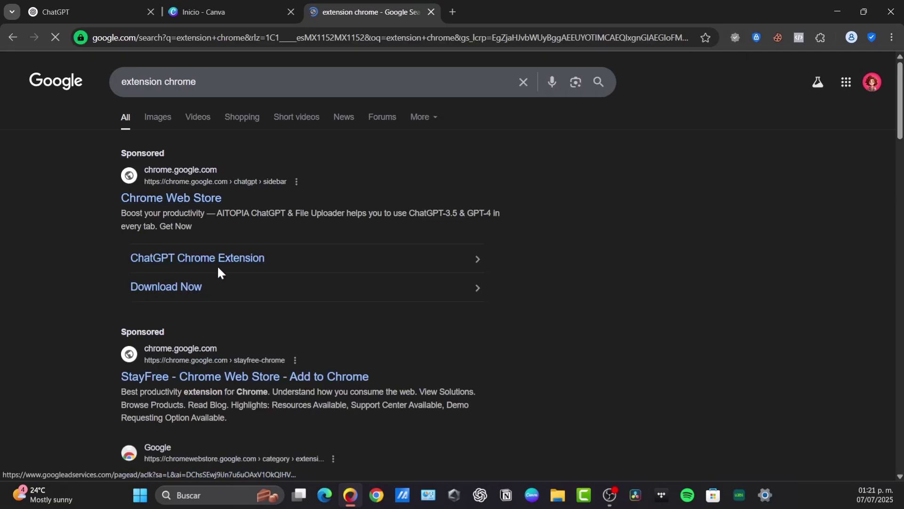
pyautogui.click(213, 189)
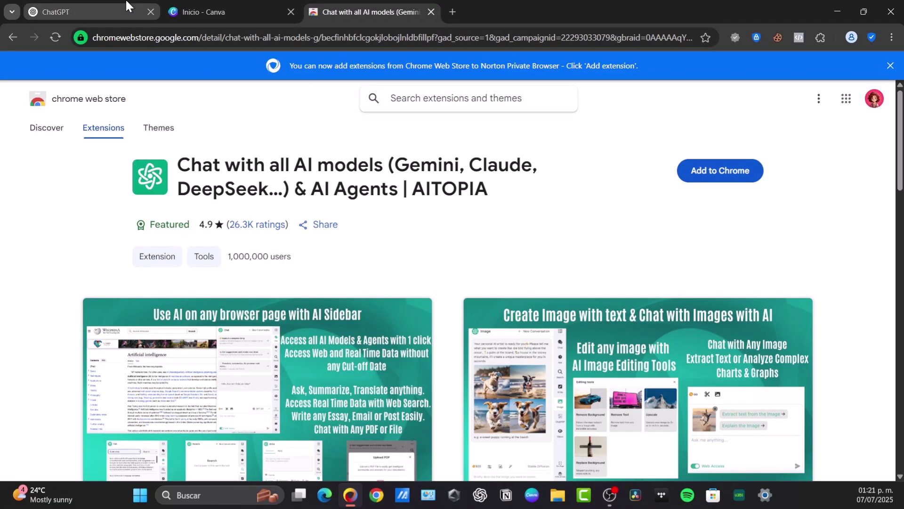
pyautogui.moveTo(127, 6)
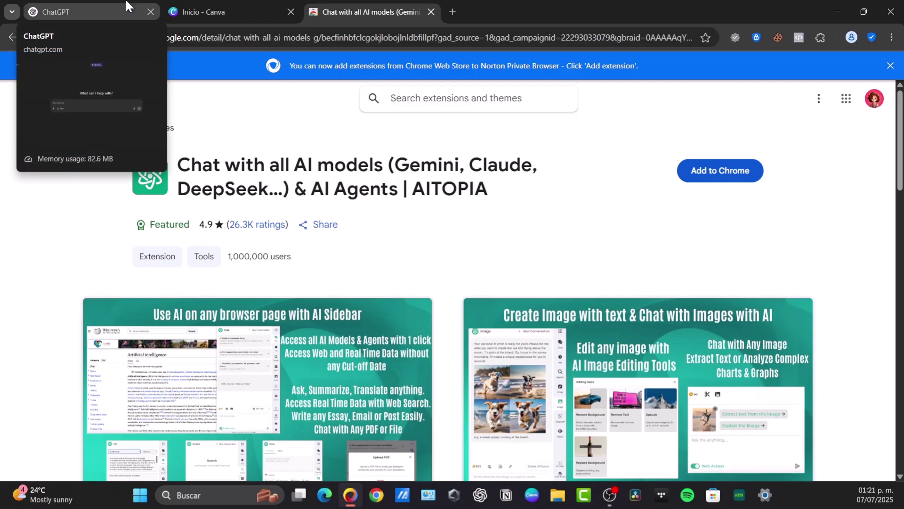
pyautogui.click(127, 6)
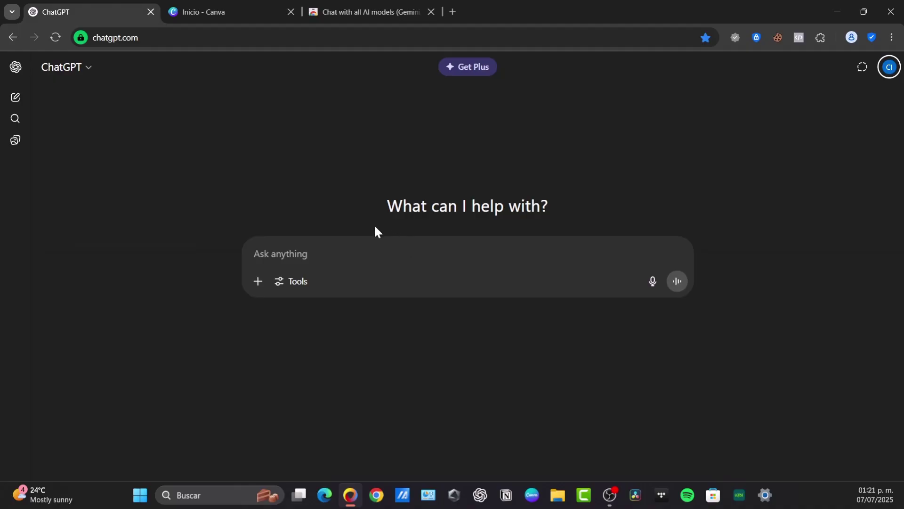
# Go from the ChatGPT sidebar through Library to the Explore GPTs directory.
pyautogui.click(16, 68)
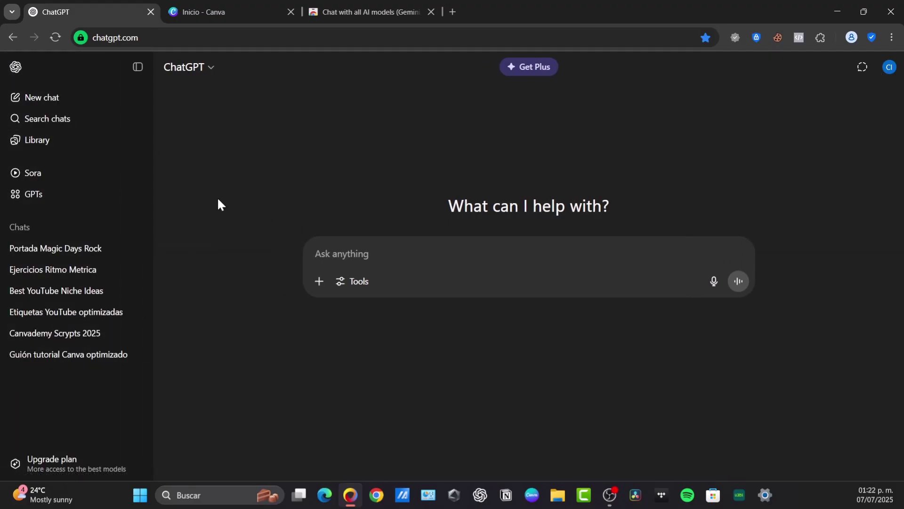
pyautogui.click(34, 147)
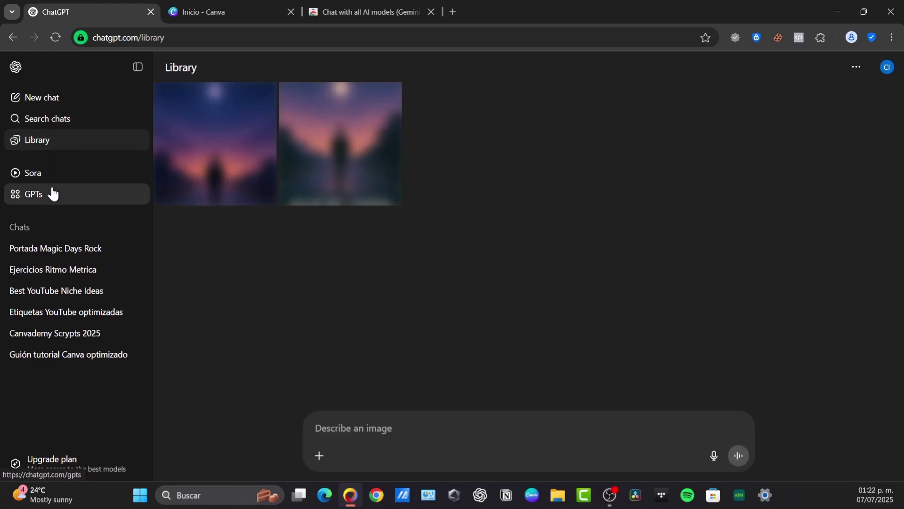
pyautogui.click(53, 194)
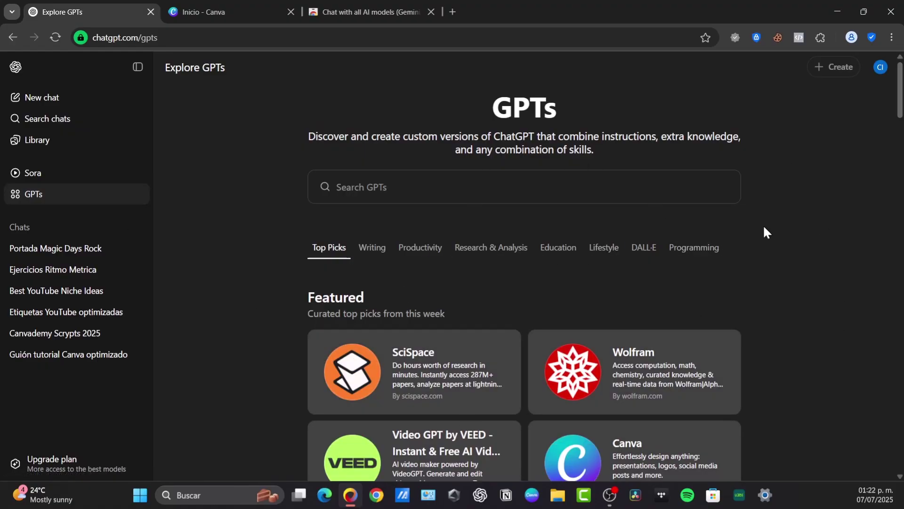
# Search the GPT directory for 'Canva', removing the stray 'z' characters.
pyautogui.click(428, 191)
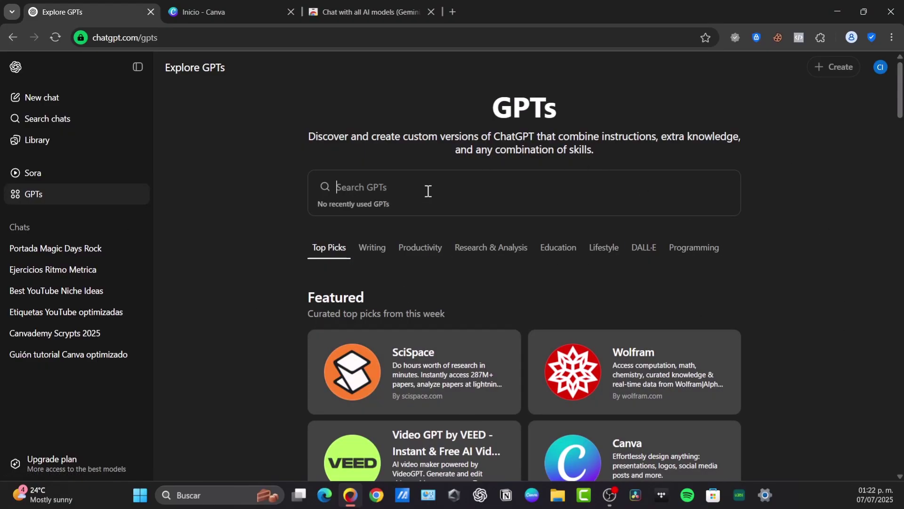
pyautogui.write('Canva')
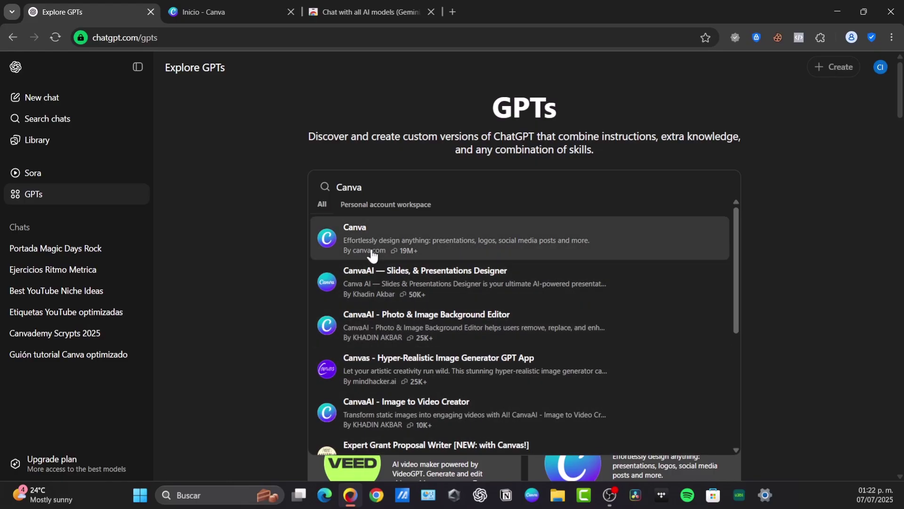
pyautogui.write('z')
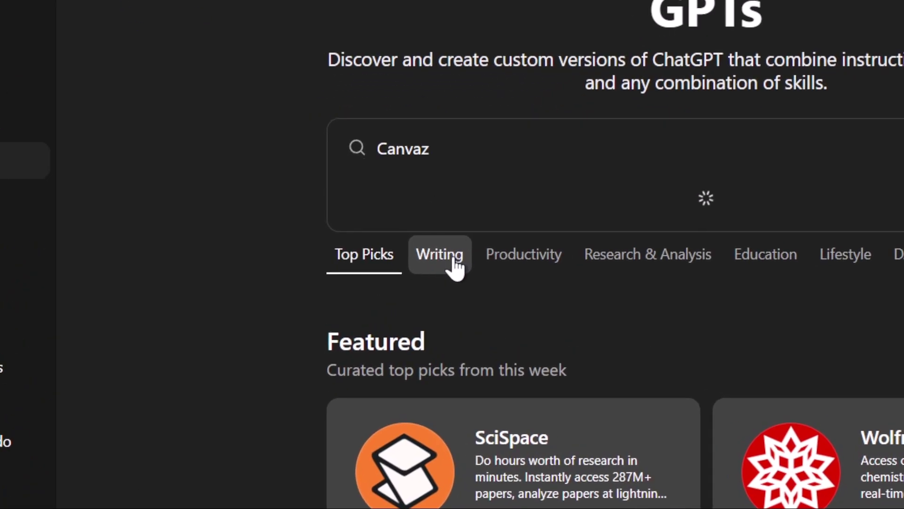
pyautogui.press('BackSpace')
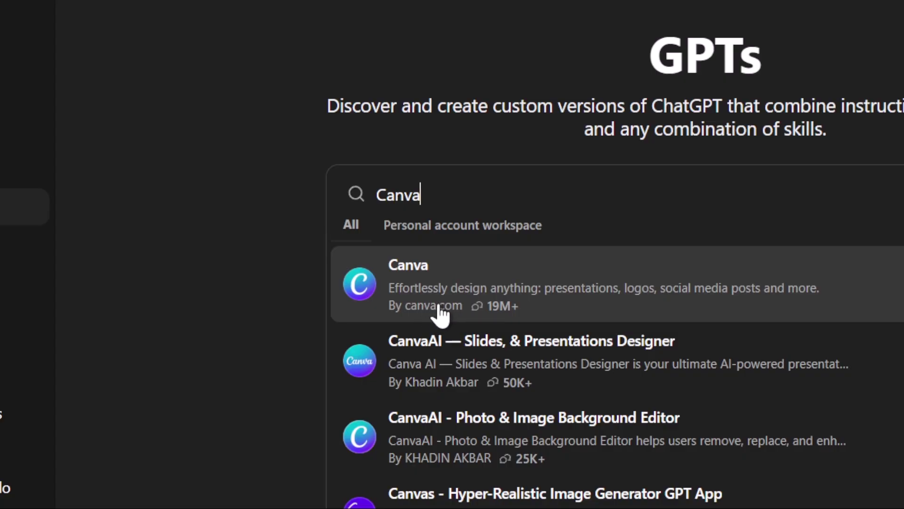
pyautogui.write('z')
pyautogui.press('BackSpace')
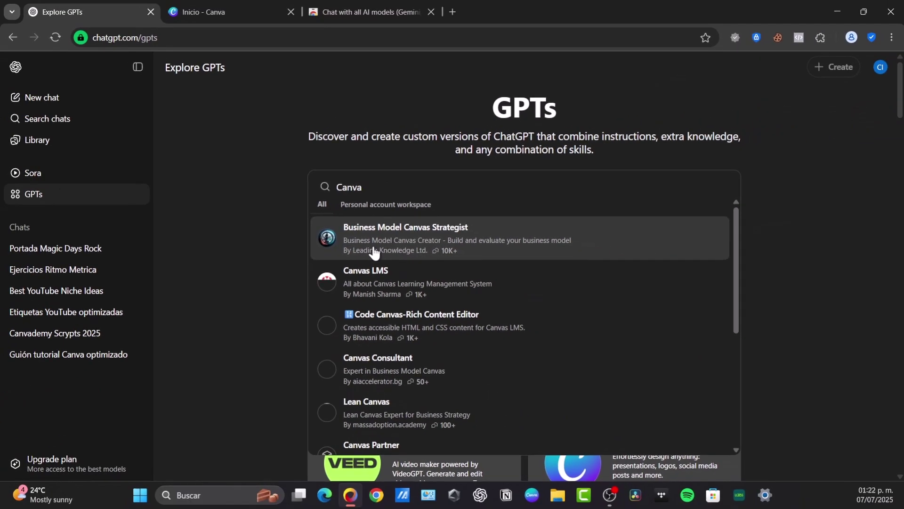
# Review the details of the Canva GPT by canva.com and start a chat with it.
pyautogui.click(381, 241)
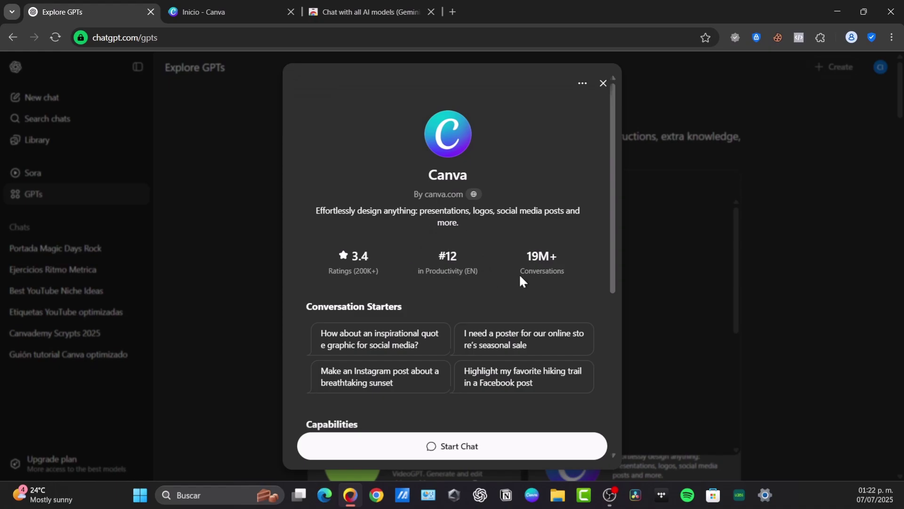
pyautogui.scroll(-3, 519, 274)
pyautogui.moveTo(377, 151); pyautogui.dragTo(457, 158)
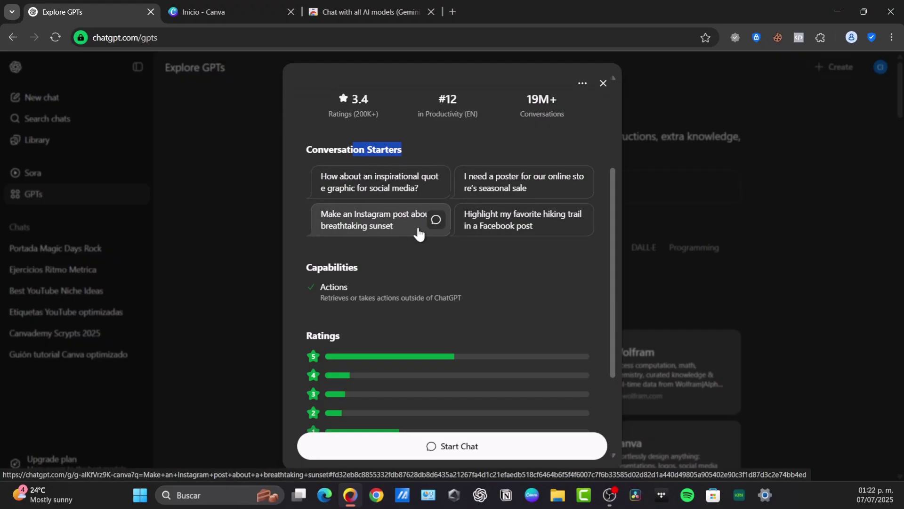
pyautogui.scroll(-3, 418, 233)
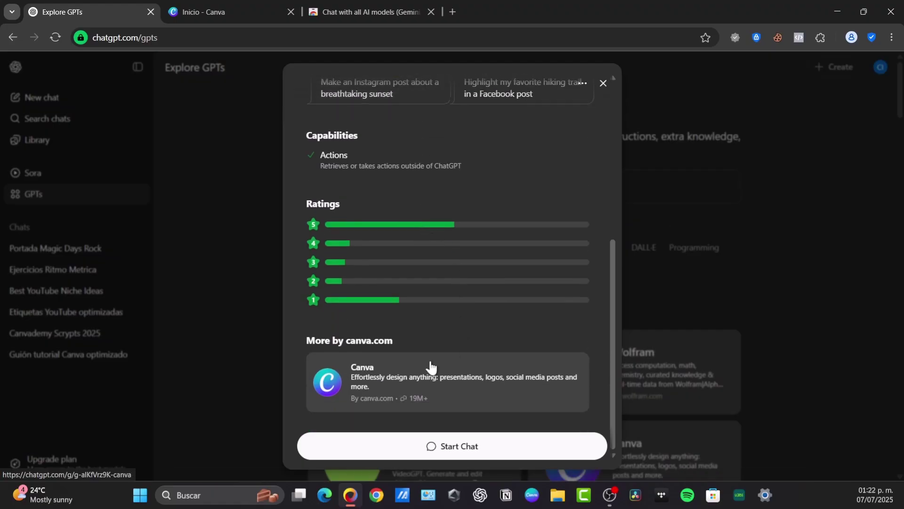
pyautogui.click(468, 451)
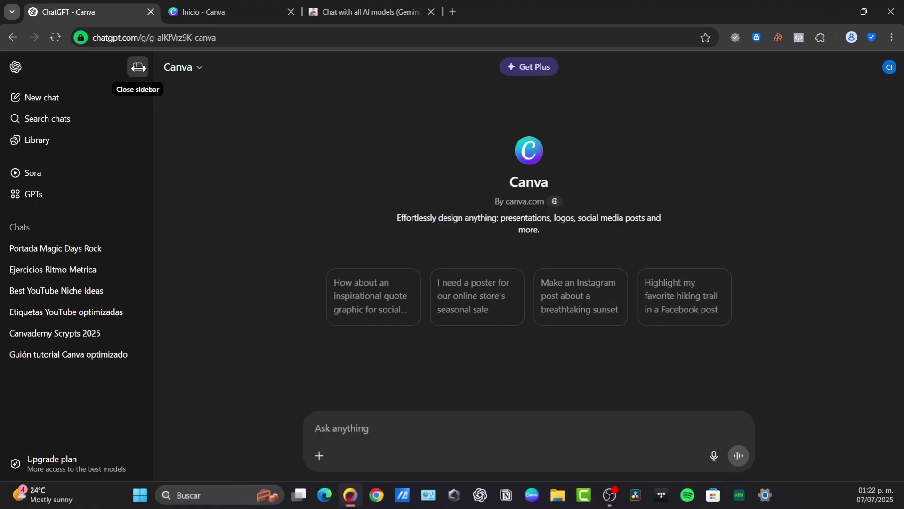
# Collapse the left sidebar of past chats beside the Canva GPT conversation.
pyautogui.click(138, 66)
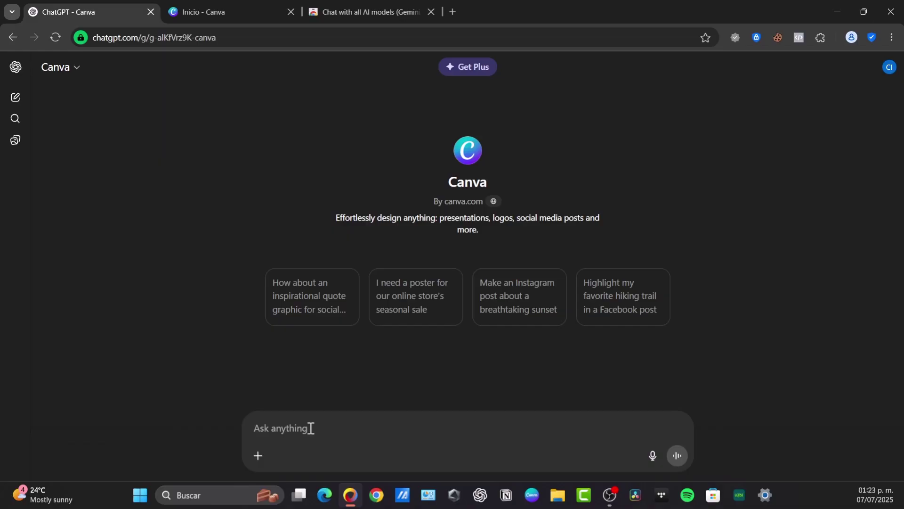
pyautogui.write('Summ')
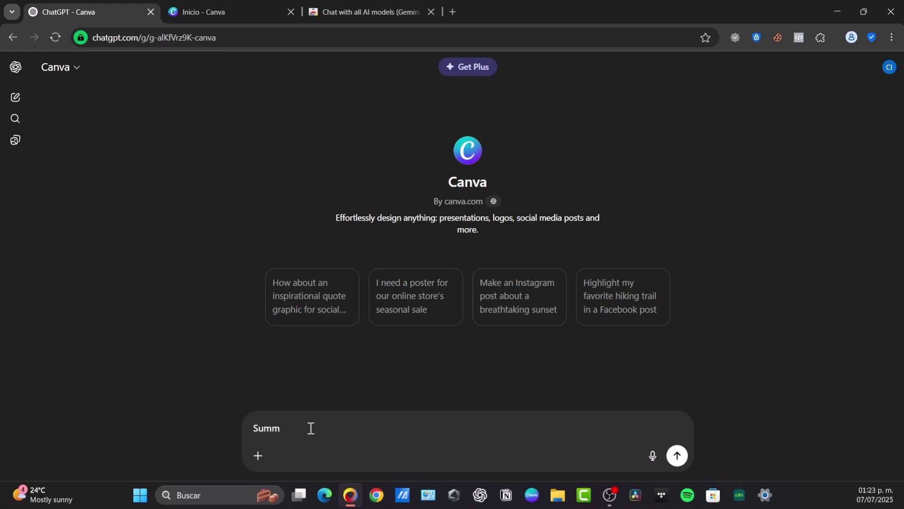
pyautogui.write('arize the')
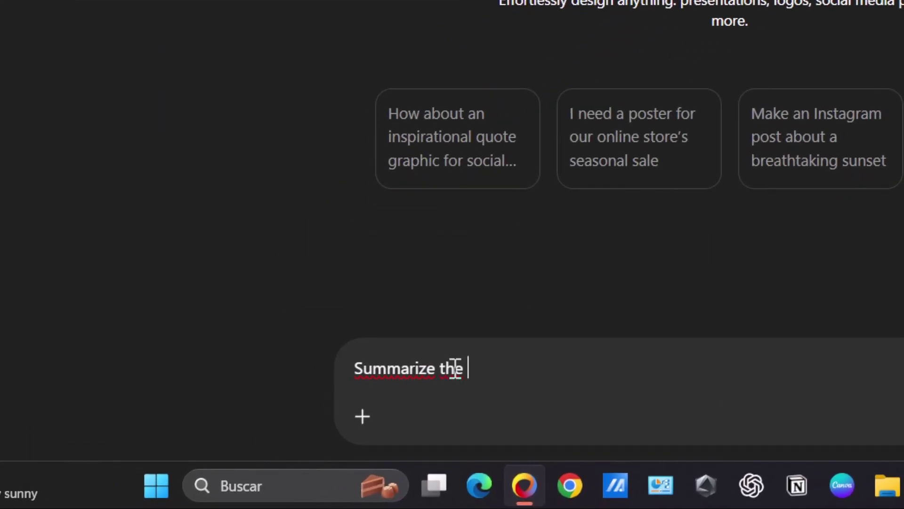
pyautogui.write(' key perfomance ')
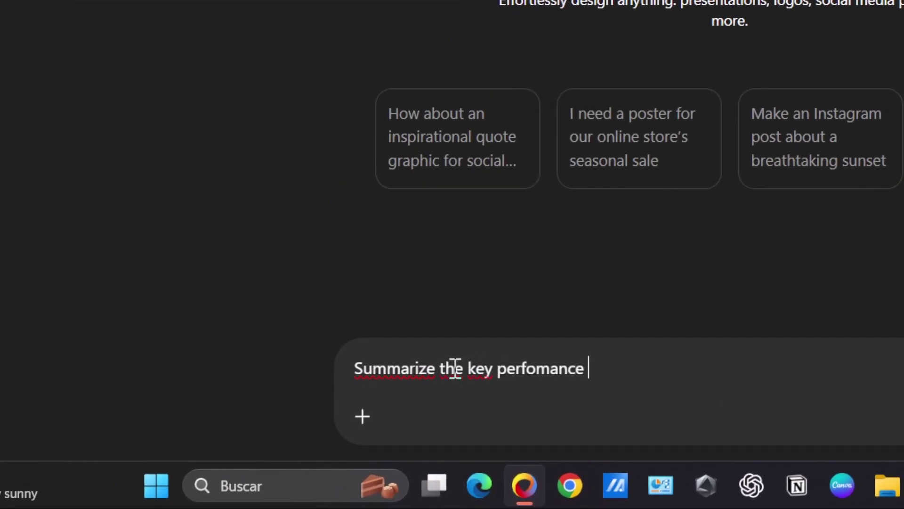
pyautogui.write('metrics from ')
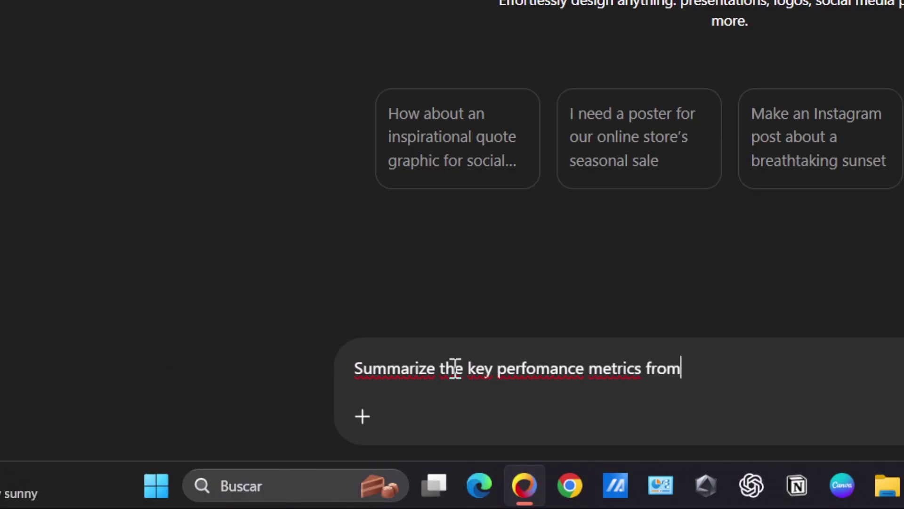
pyautogui.write('my')
pyautogui.press('BackSpace')
pyautogui.press('BackSpace')
pyautogui.press('BackSpace')
pyautogui.press('BackSpace')
pyautogui.press('BackSpace')
pyautogui.press('BackSpace')
pyautogui.press('BackSpace')
pyautogui.press('BackSpace')
pyautogui.press('BackSpace')
pyautogui.press('BackSpace')
pyautogui.press('BackSpace')
pyautogui.press('BackSpace')
pyautogui.press('BackSpace')
pyautogui.press('BackSpace')
pyautogui.press('BackSpace')
pyautogui.press('BackSpace')
pyautogui.press('BackSpace')
pyautogui.press('BackSpace')
pyautogui.press('BackSpace')
pyautogui.press('BackSpace')
pyautogui.press('BackSpace')
pyautogui.press('BackSpace')
pyautogui.press('BackSpace')
pyautogui.press('BackSpace')
pyautogui.press('BackSpace')
pyautogui.press('BackSpace')
pyautogui.press('BackSpace')
pyautogui.press('BackSpace')
pyautogui.press('BackSpace')
pyautogui.press('BackSpace')
pyautogui.press('BackSpace')
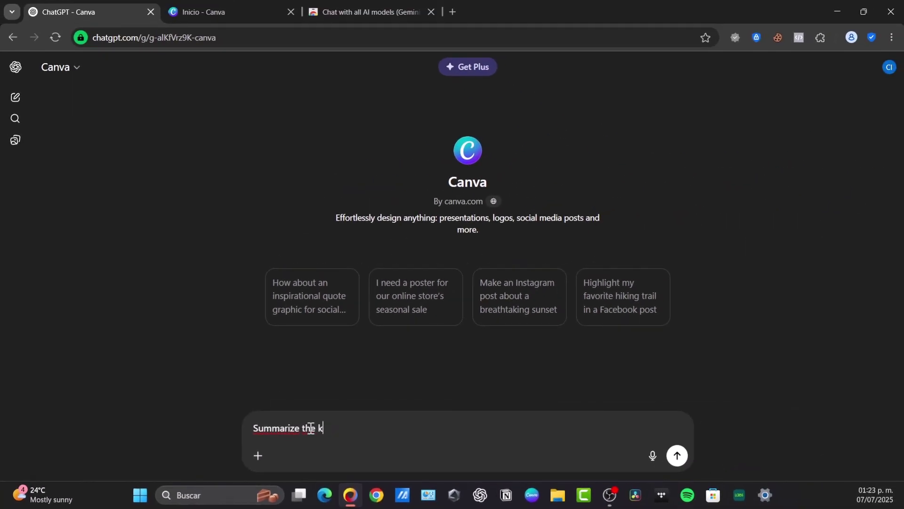
pyautogui.hotkey('ctrl', 's')
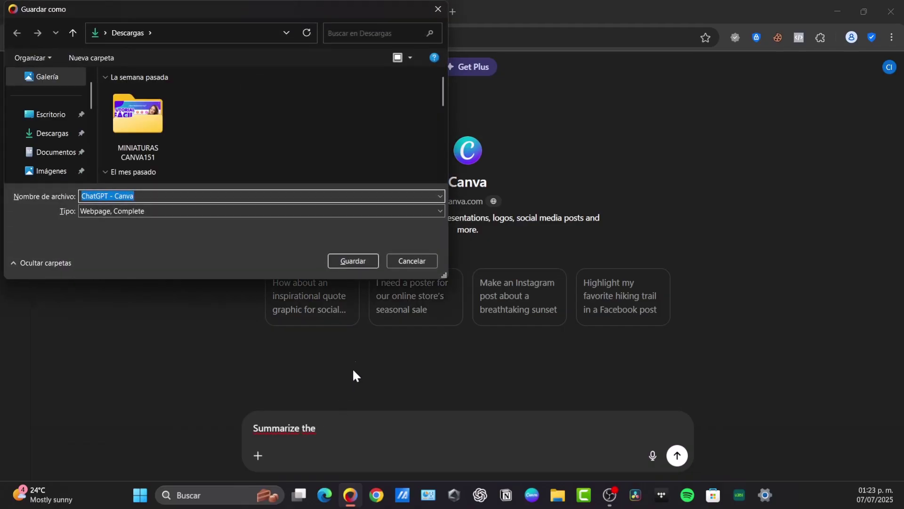
pyautogui.click(409, 262)
pyautogui.hotkey('ctrl', 'a')
pyautogui.write('c')
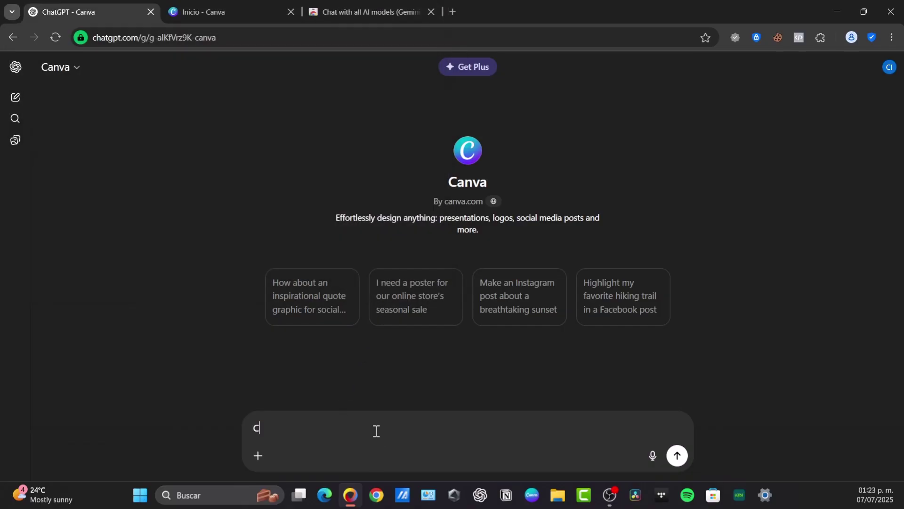
pyautogui.write('reate a presentation')
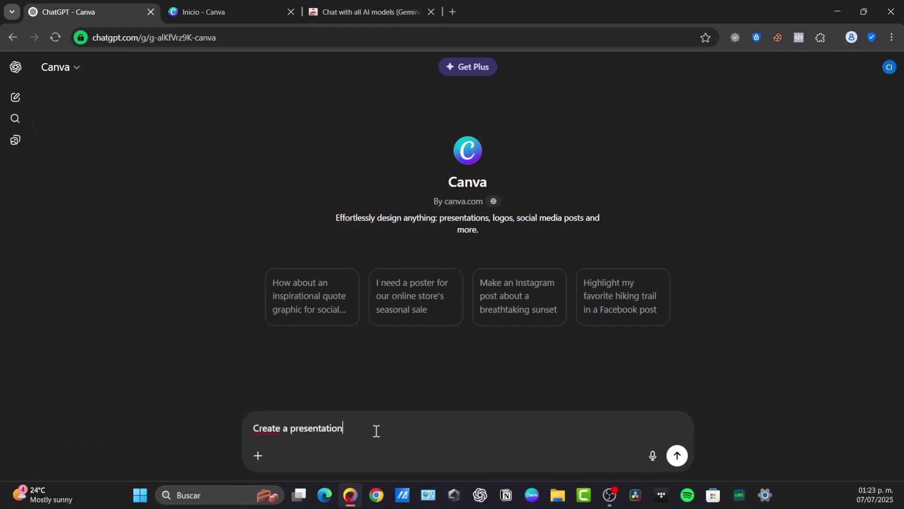
pyautogui.write(' about killer whales')
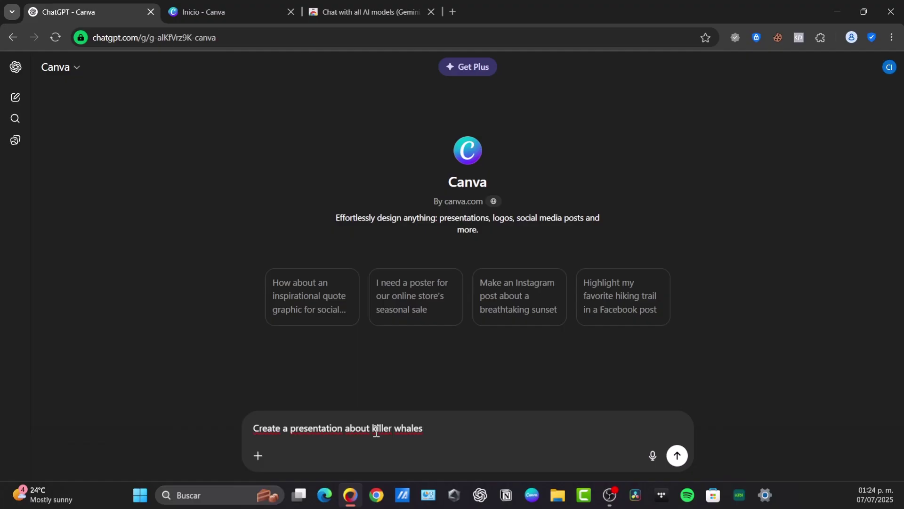
# Send a two-line prompt for a modern, minimalist 'Tech Express AI Workshop' poster dated July 20th.
pyautogui.hotkey('ctrl', 'a')
pyautogui.write('D')
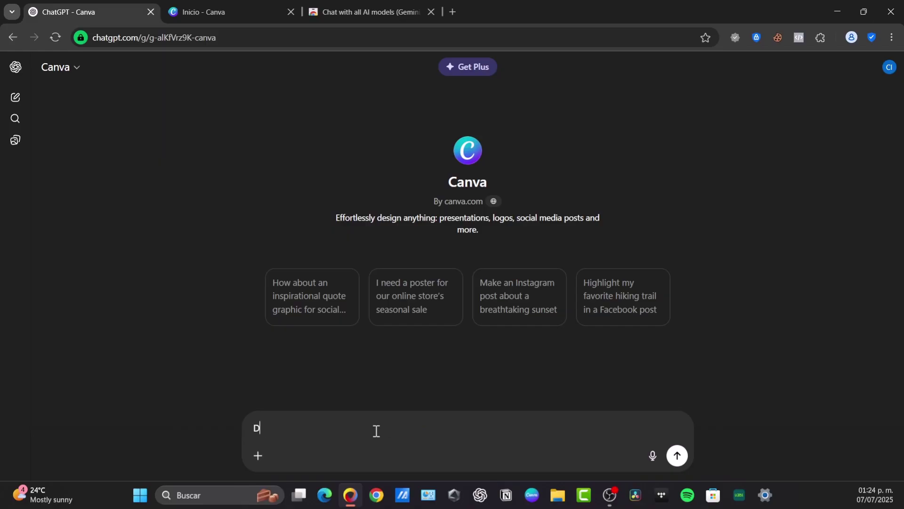
pyautogui.write('esign')
pyautogui.write('a simple event poste')
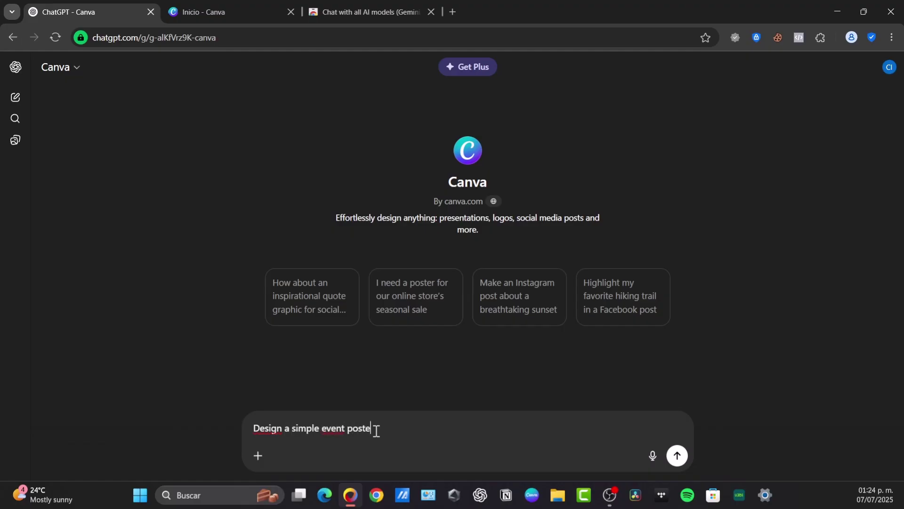
pyautogui.write('r for a "Tech Express AI W')
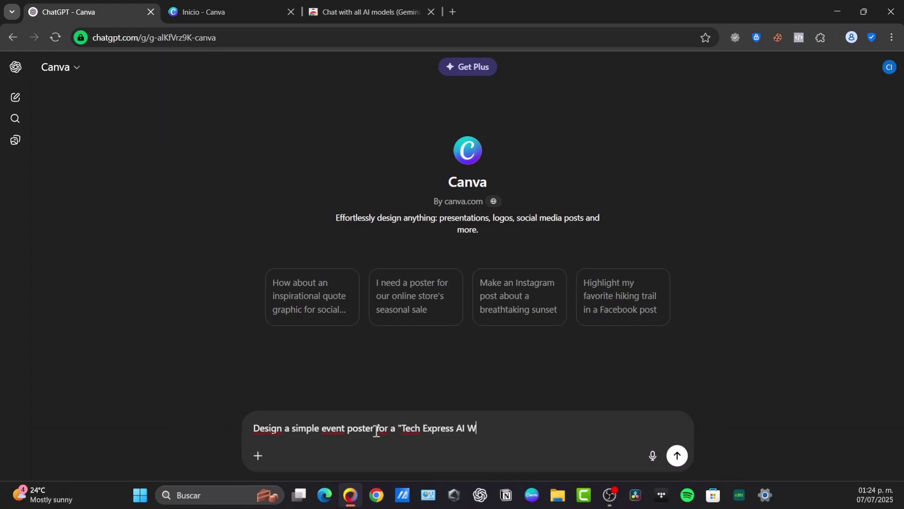
pyautogui.write('orkshop" on July 20th.')
pyautogui.hotkey('shift', 'Return')
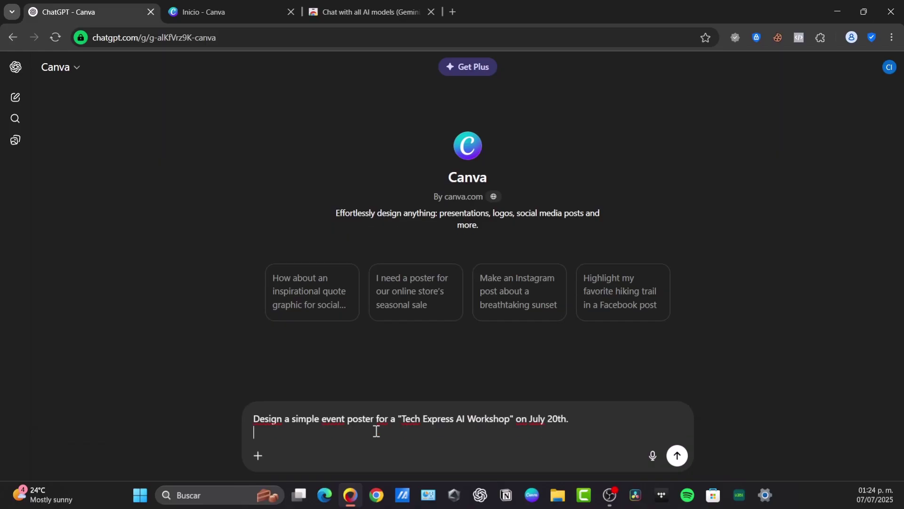
pyautogui.write('Use a modern, minimalistic style,')
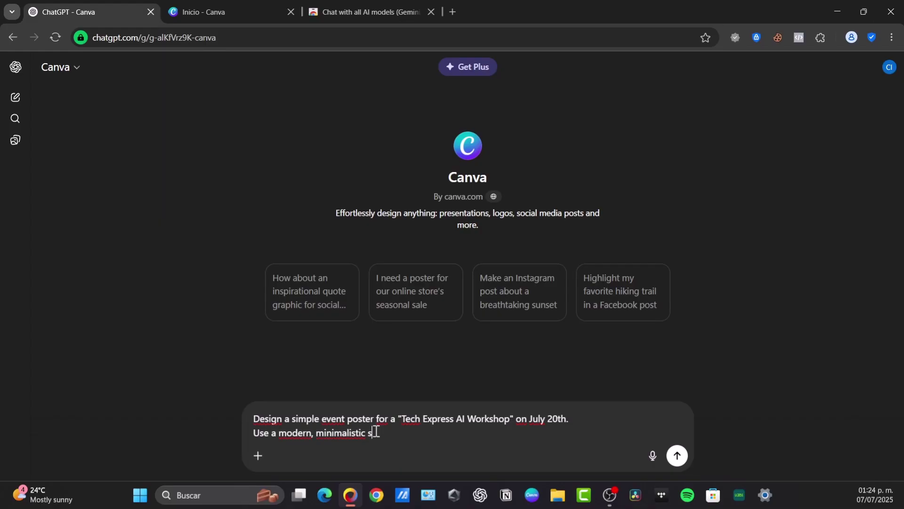
pyautogui.write(' including a QR Code linking to my youtube channel which is: https://youtube.com')
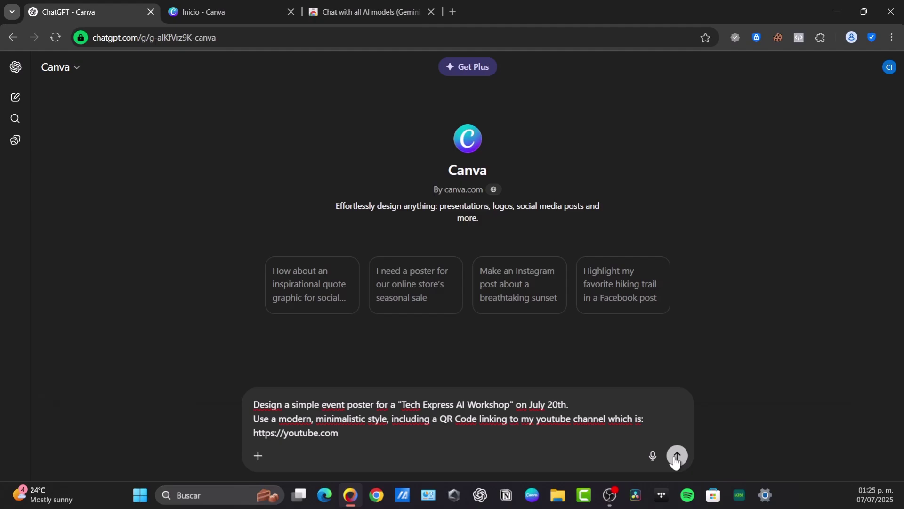
pyautogui.click(676, 457)
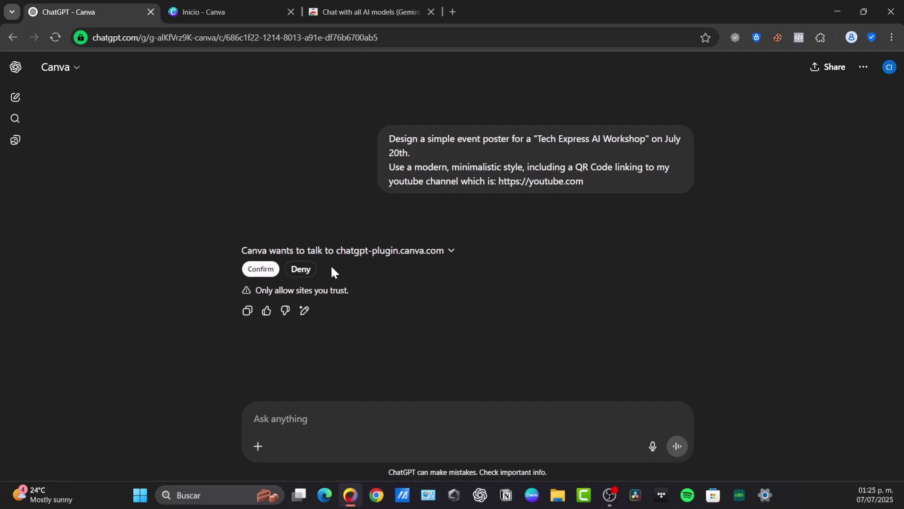
# On the Canva home page, use Cambiar de cuenta in the avatar menu to switch accounts.
pyautogui.click(182, 4)
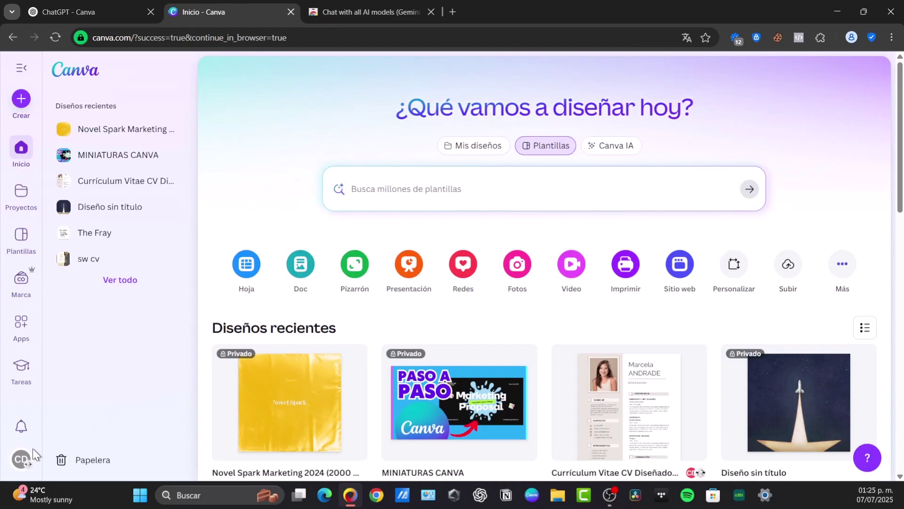
pyautogui.click(21, 458)
pyautogui.click(182, 256)
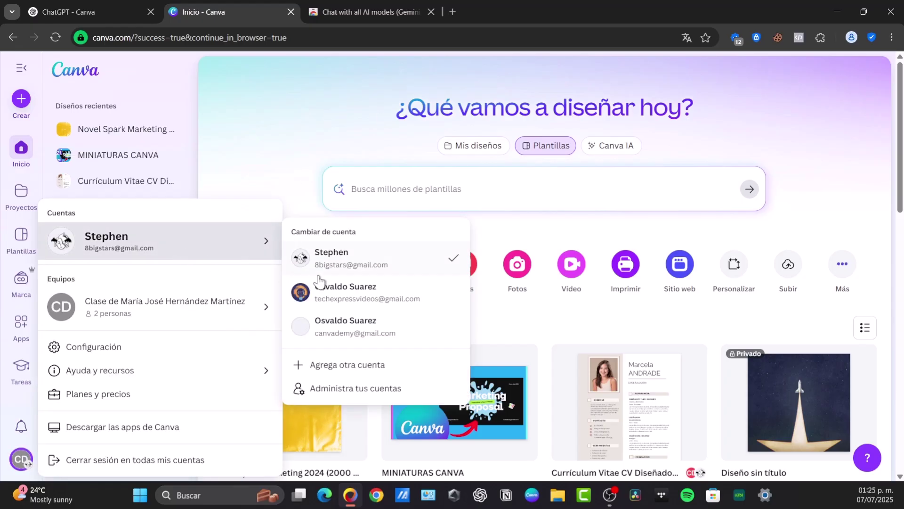
pyautogui.click(406, 293)
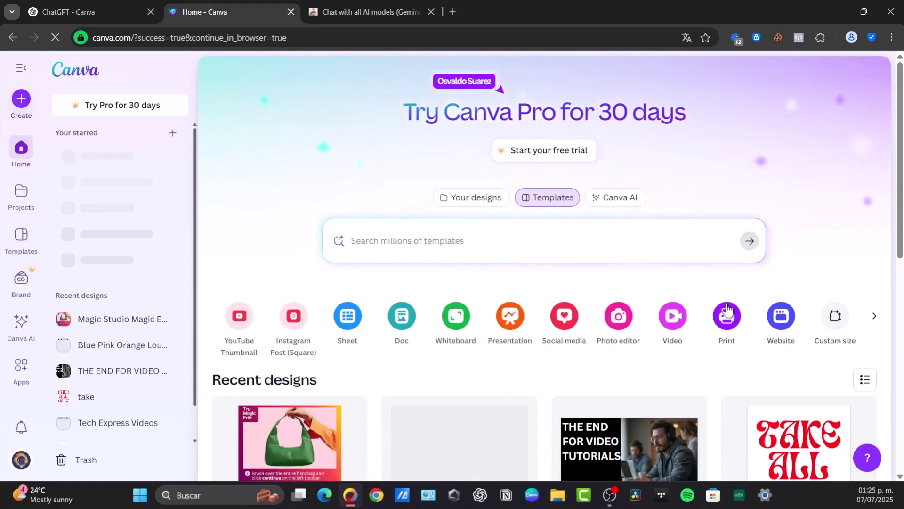
pyautogui.scroll(-7, 664, 258)
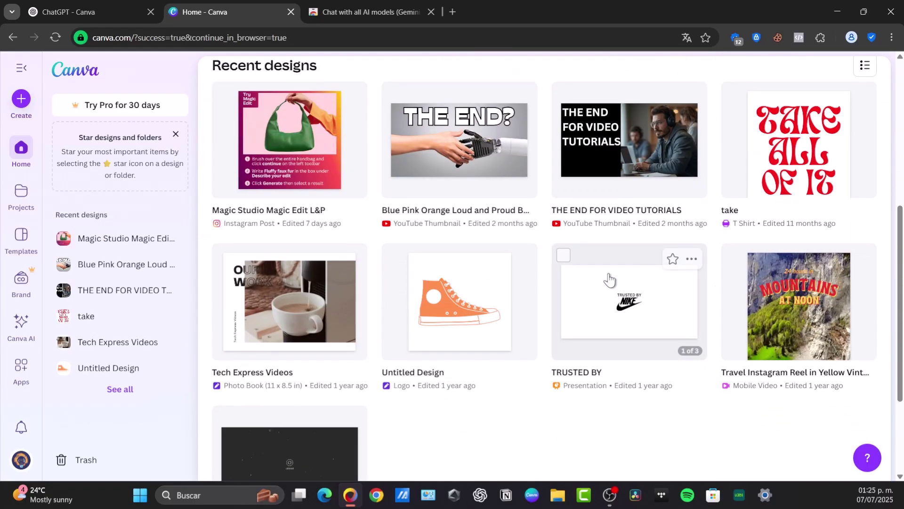
pyautogui.scroll(7, 540, 255)
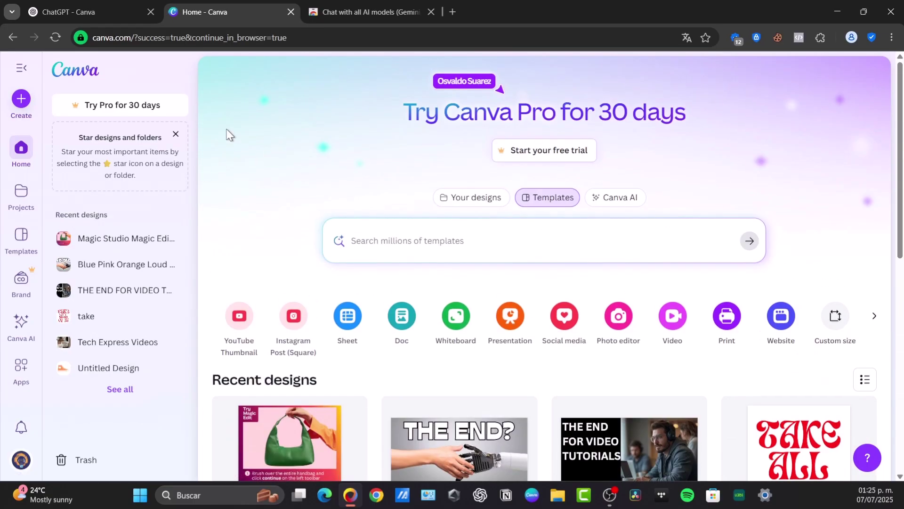
# Close the extra AI chat tab and confirm the Canva plugin connection in ChatGPT.
pyautogui.click(431, 12)
pyautogui.click(129, 16)
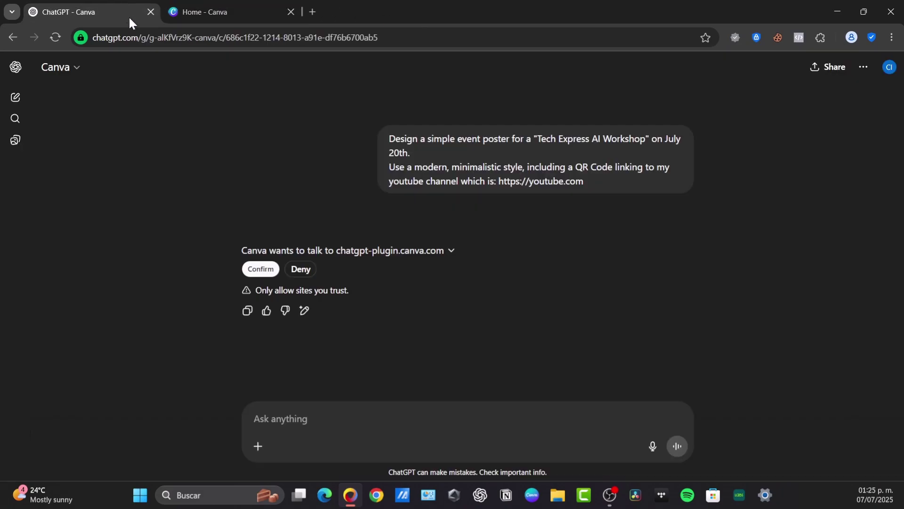
pyautogui.click(260, 269)
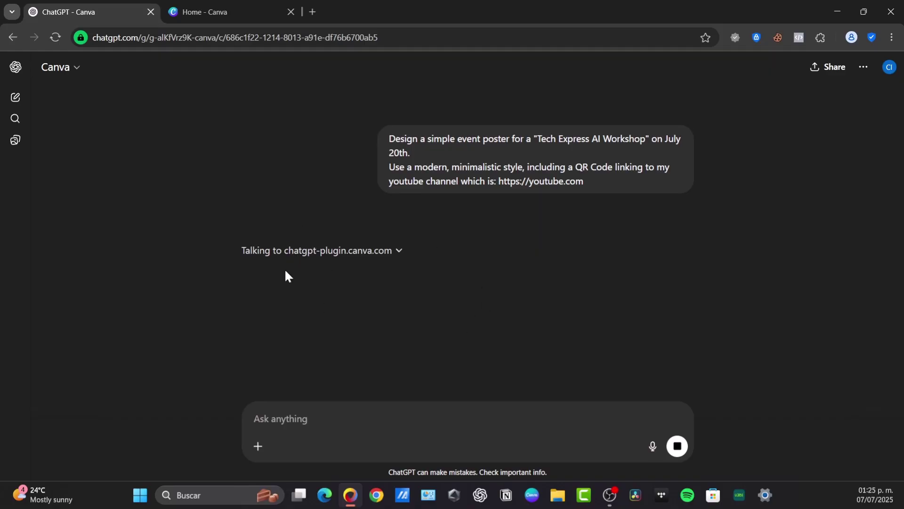
pyautogui.click(207, 10)
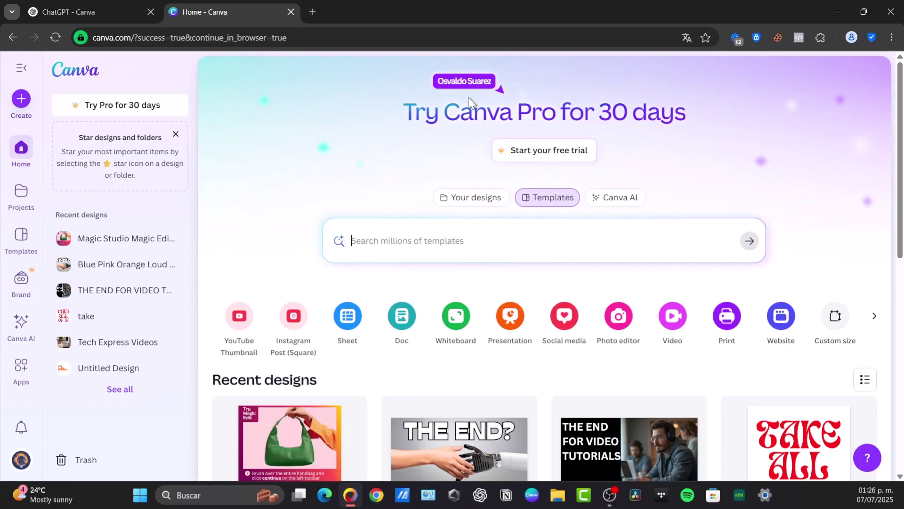
pyautogui.click(105, 6)
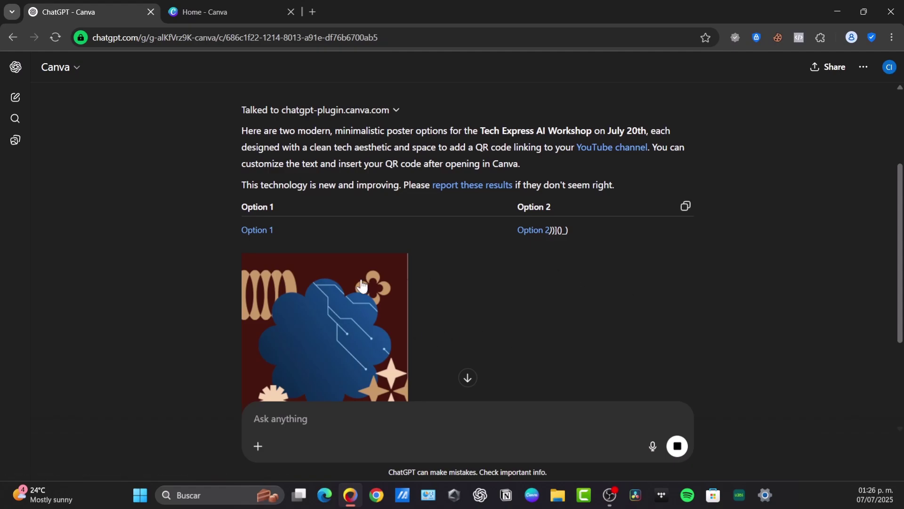
pyautogui.scroll(-3, 689, 328)
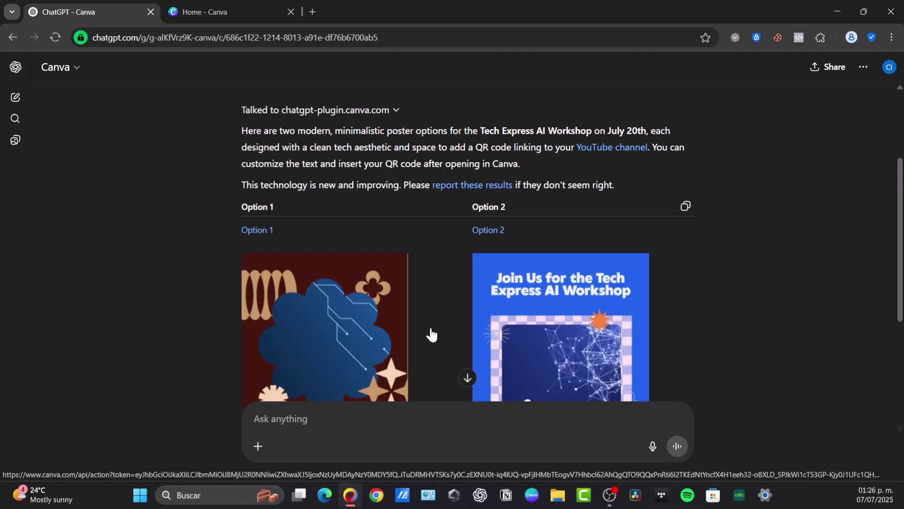
pyautogui.scroll(-3, 431, 335)
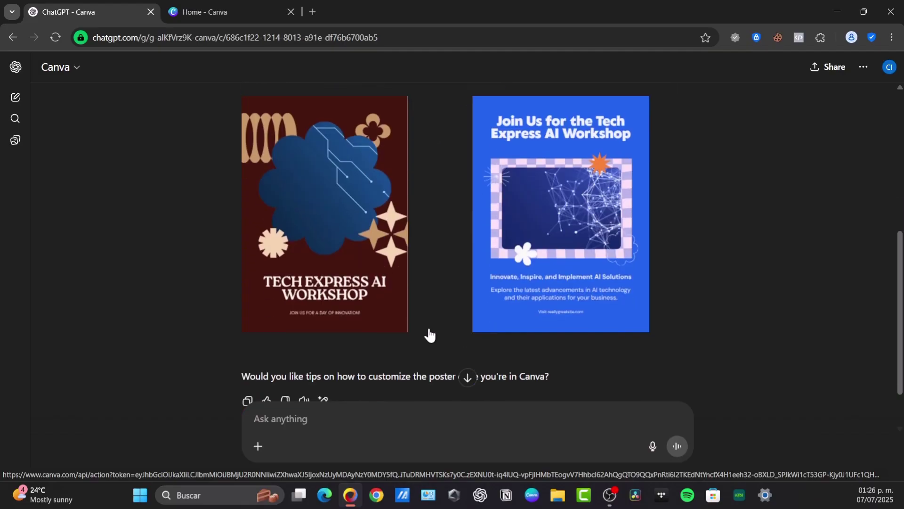
pyautogui.scroll(-1, 432, 332)
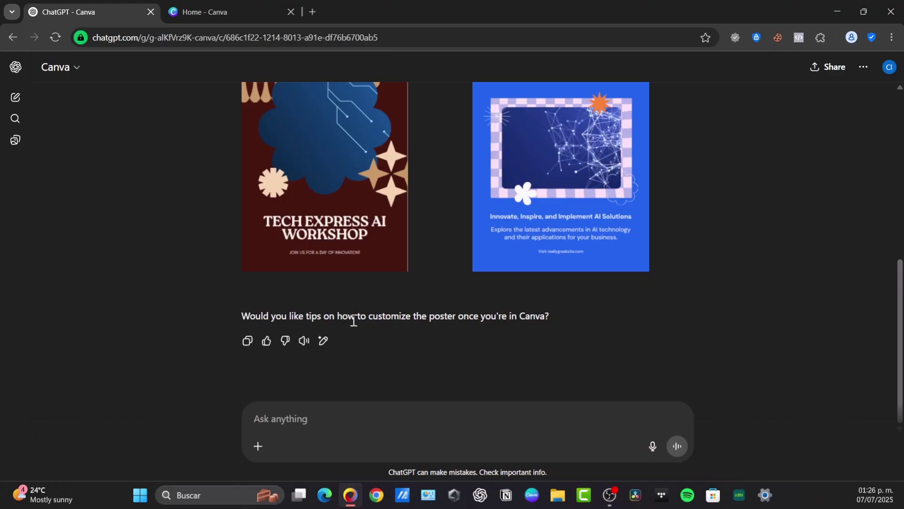
pyautogui.moveTo(356, 321); pyautogui.dragTo(533, 325)
pyautogui.scroll(3, 601, 314)
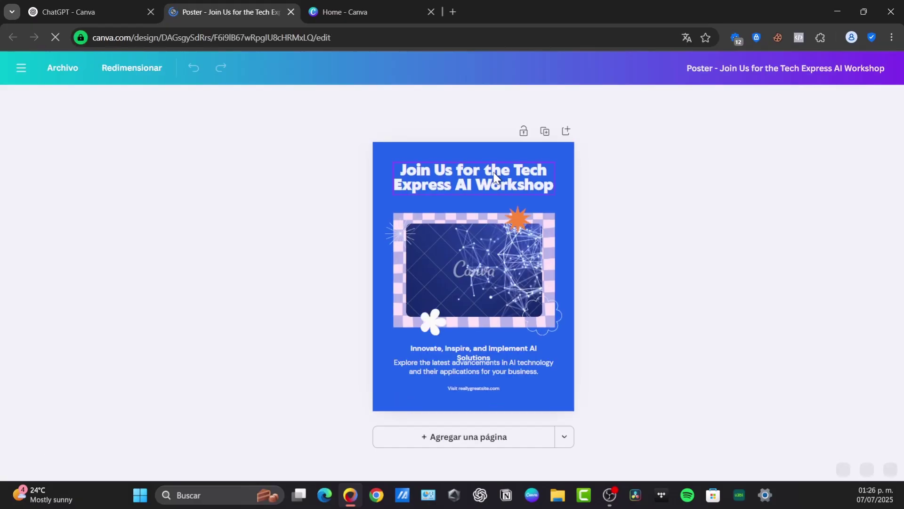
# View the blue Option 2 poster's Compartir > Descargar options in Canva, then return to ChatGPT.
pyautogui.click(141, 10)
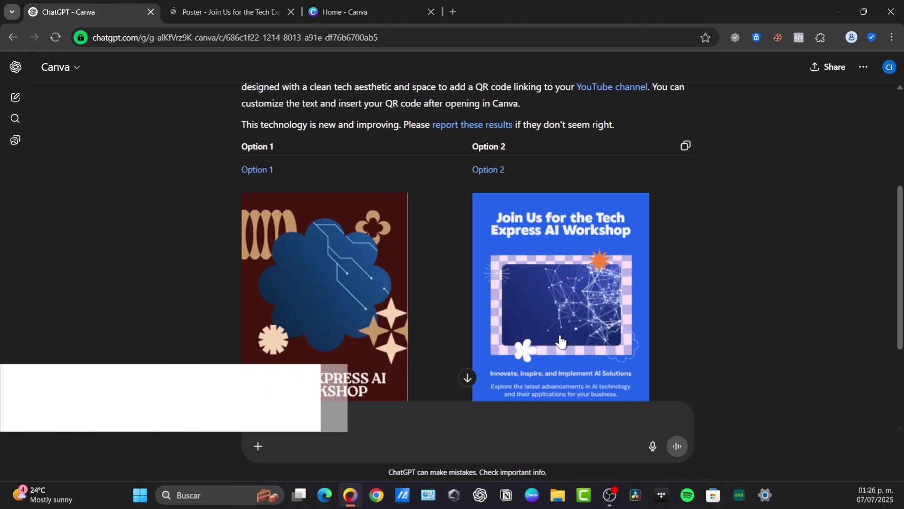
pyautogui.scroll(-3, 560, 341)
pyautogui.click(243, 9)
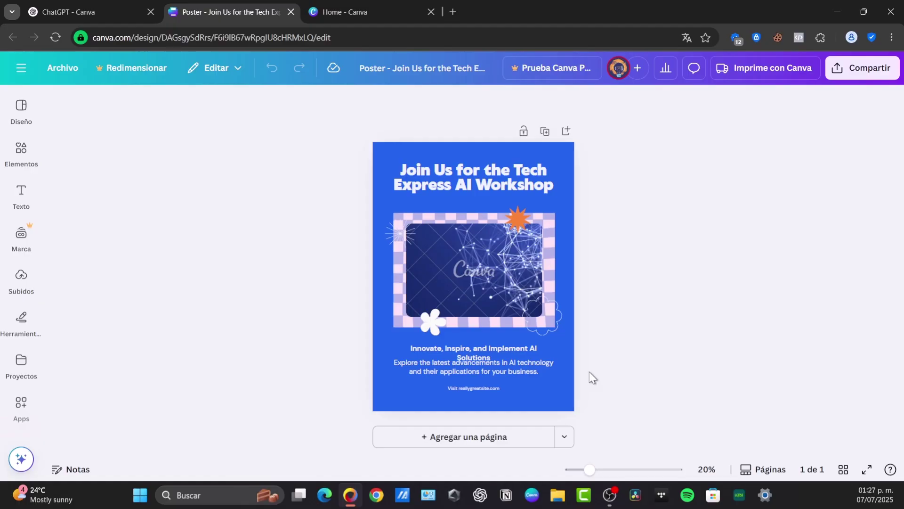
pyautogui.click(880, 68)
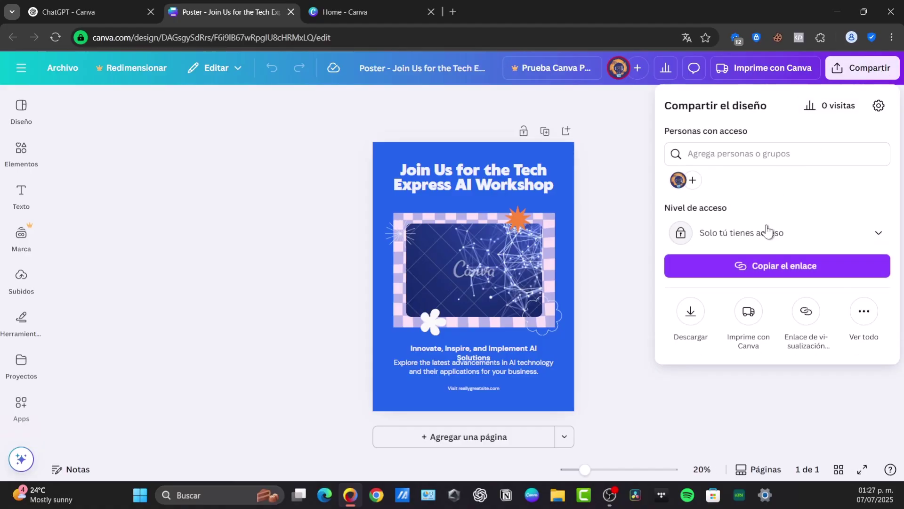
pyautogui.click(691, 311)
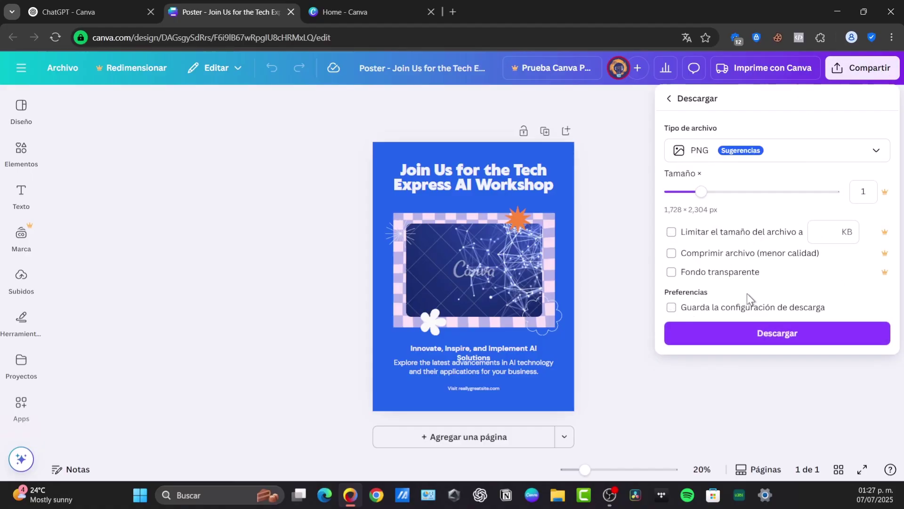
pyautogui.click(81, 5)
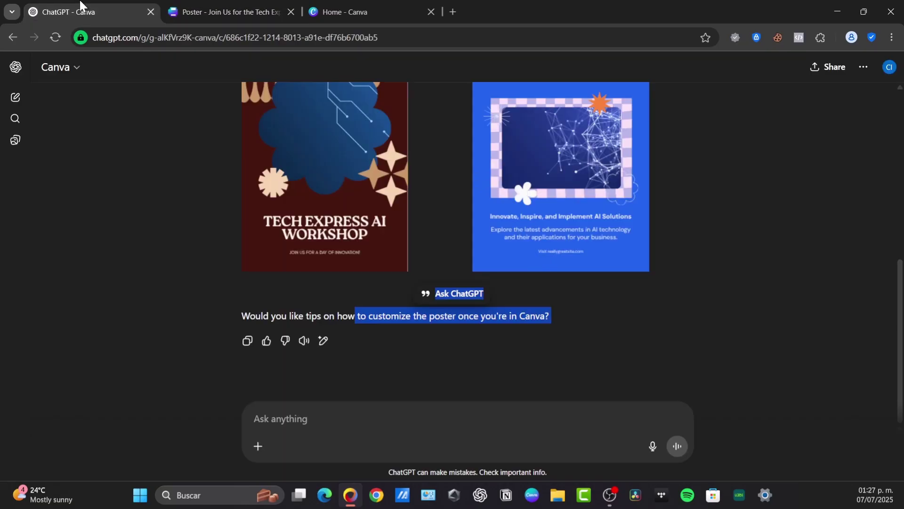